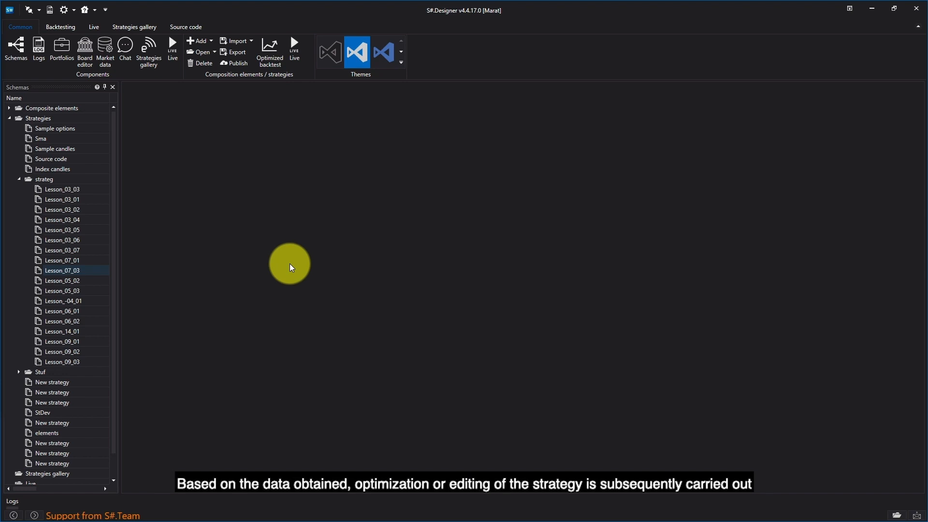
Open the Lesson_07_03 strategy from the strateg folder and collapse that folder in the schemas tree
{"action": "left_click", "coordinate": [68, 270]}
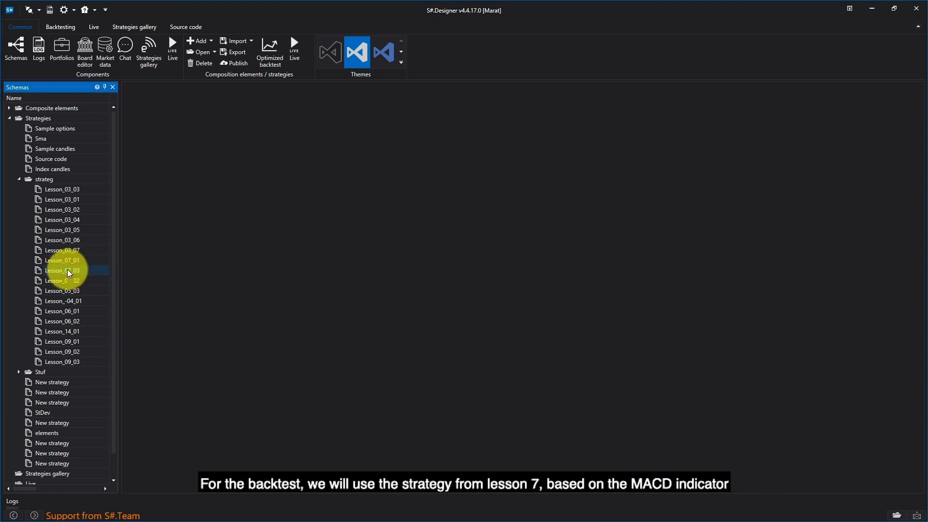
{"action": "double_click", "coordinate": [68, 270]}
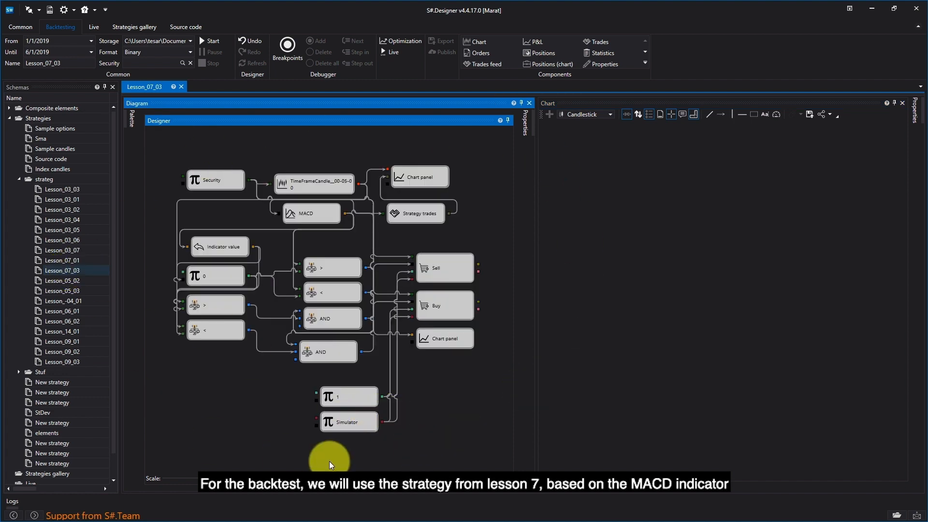
{"action": "left_click", "coordinate": [19, 179]}
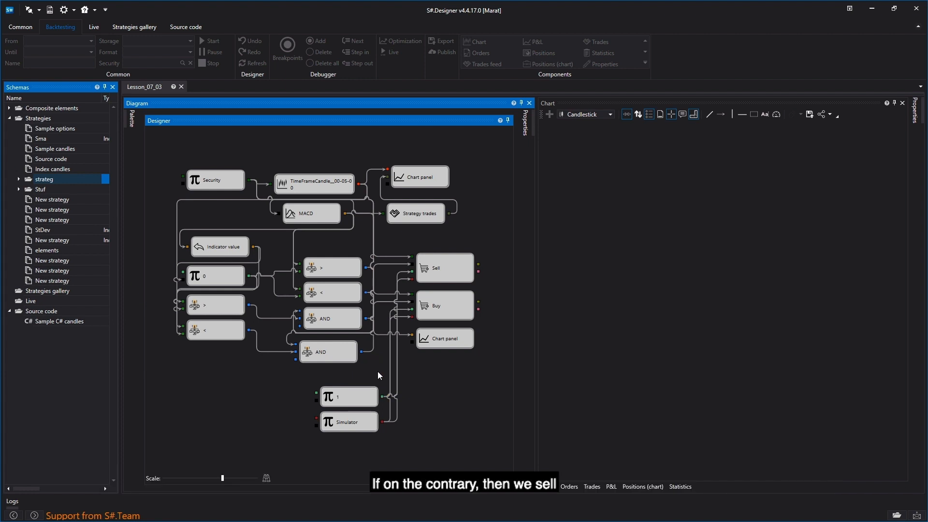
{"action": "left_click", "coordinate": [302, 148]}
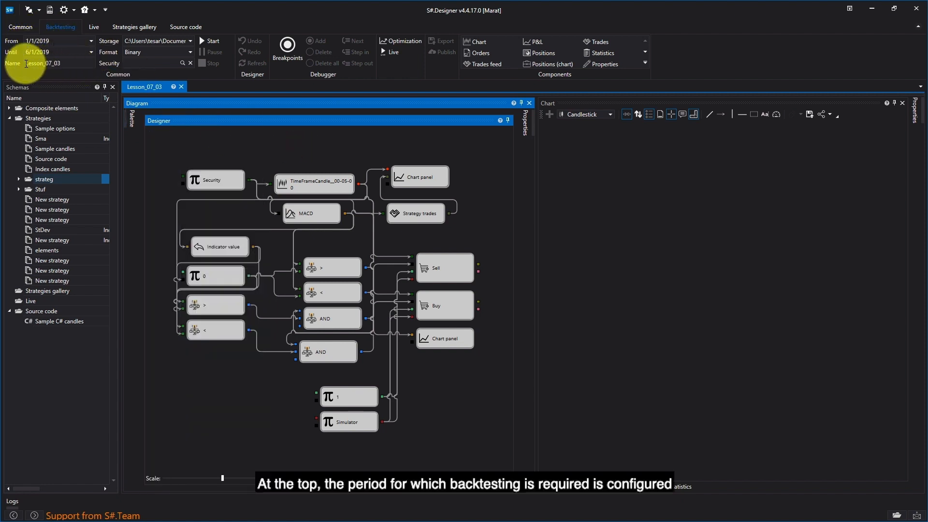
Choose the StockSharp folder under Documents as the backtest's market data storage
{"action": "left_click", "coordinate": [190, 41]}
{"action": "left_click", "coordinate": [185, 77]}
{"action": "left_click", "coordinate": [175, 51]}
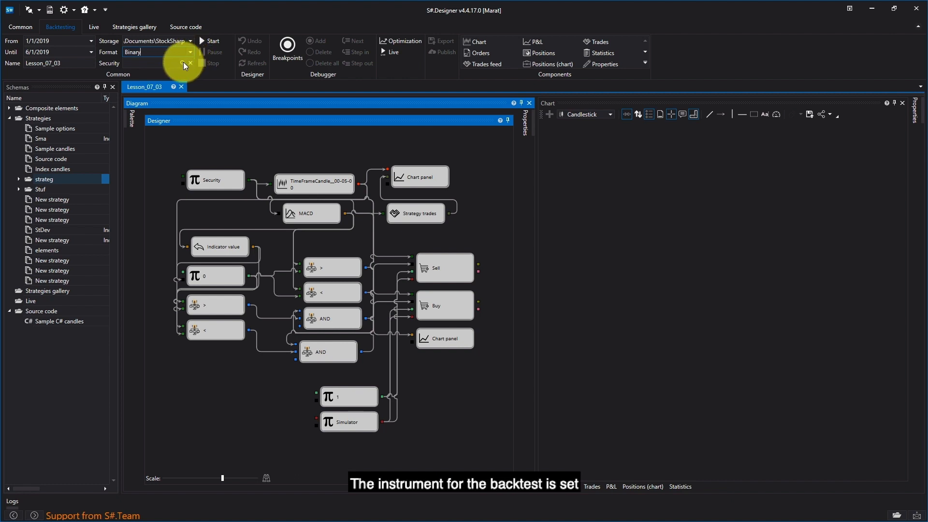
Set the backtest security to SBER@TQBR and run the backtest of the strategy
{"action": "left_click", "coordinate": [183, 62]}
{"action": "left_click", "coordinate": [477, 190]}
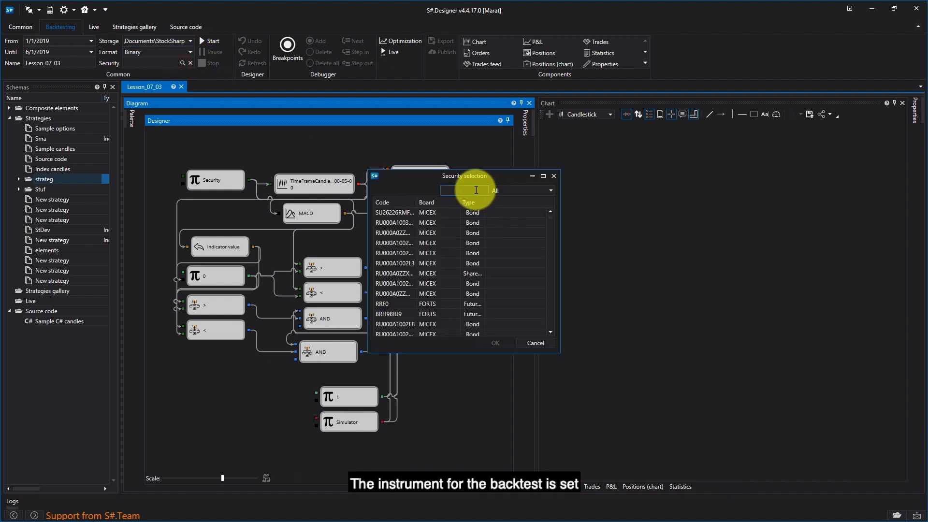
{"action": "type", "text": "sber@"}
{"action": "double_click", "coordinate": [433, 243]}
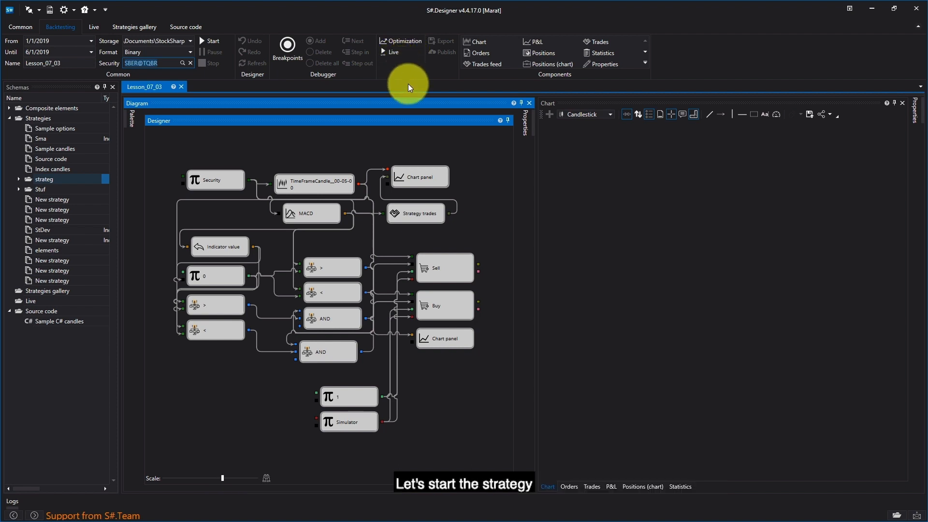
{"action": "left_click", "coordinate": [208, 41]}
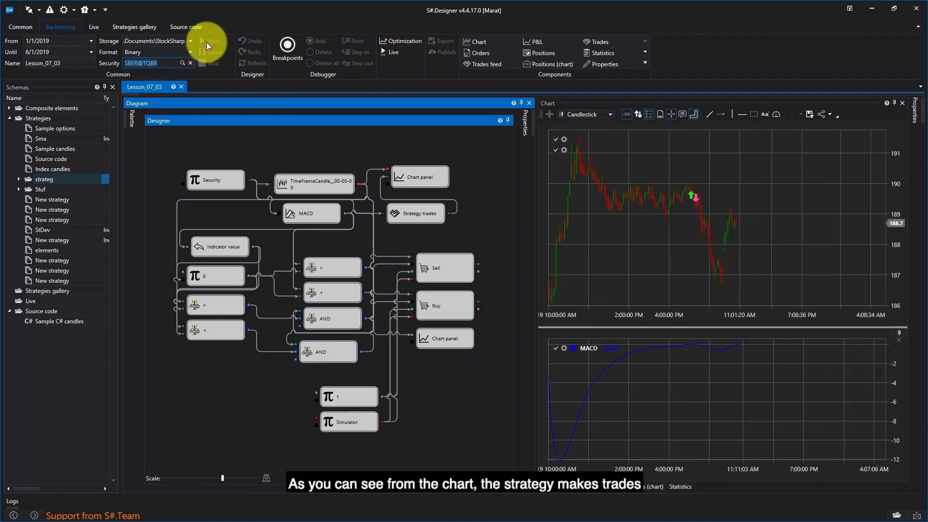
{"action": "left_click", "coordinate": [250, 404]}
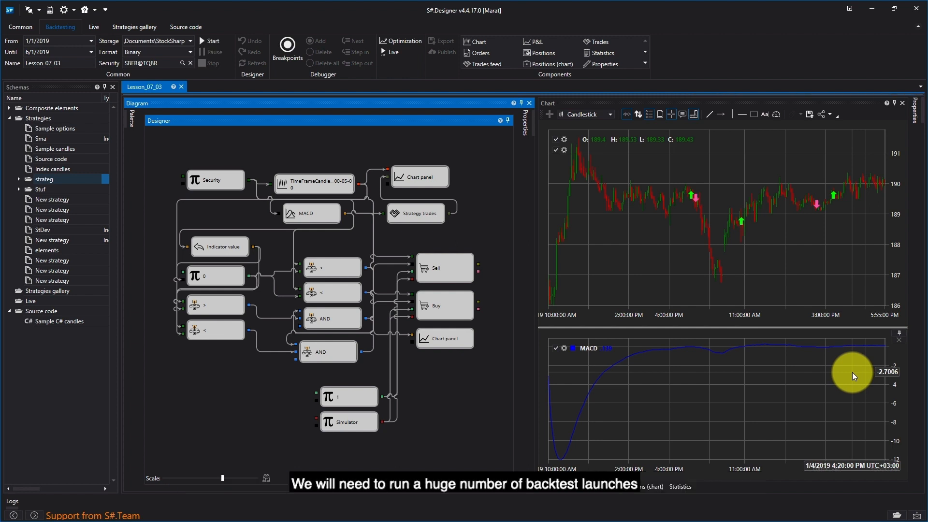
Open the optimization of Lesson_07_03 and examine its optimization parameters alongside the strategy diagram
{"action": "left_click", "coordinate": [405, 42]}
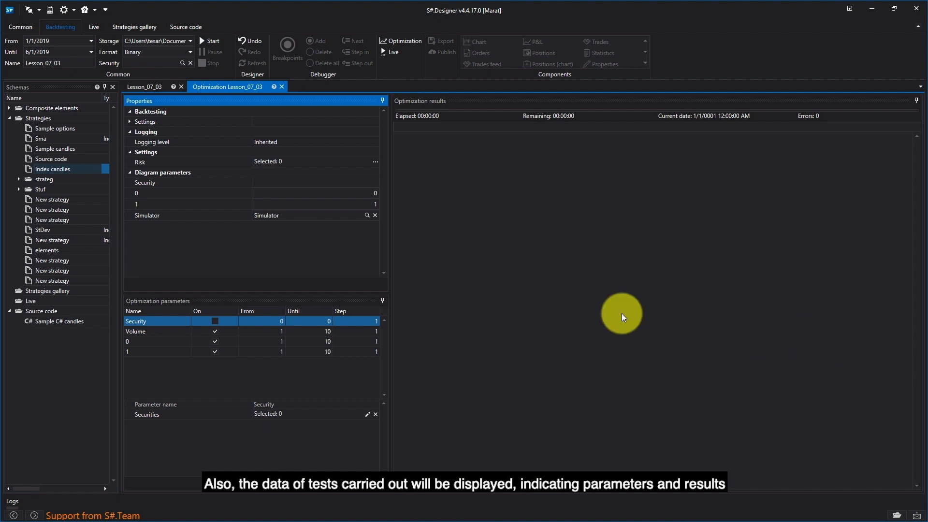
{"action": "left_click", "coordinate": [133, 88]}
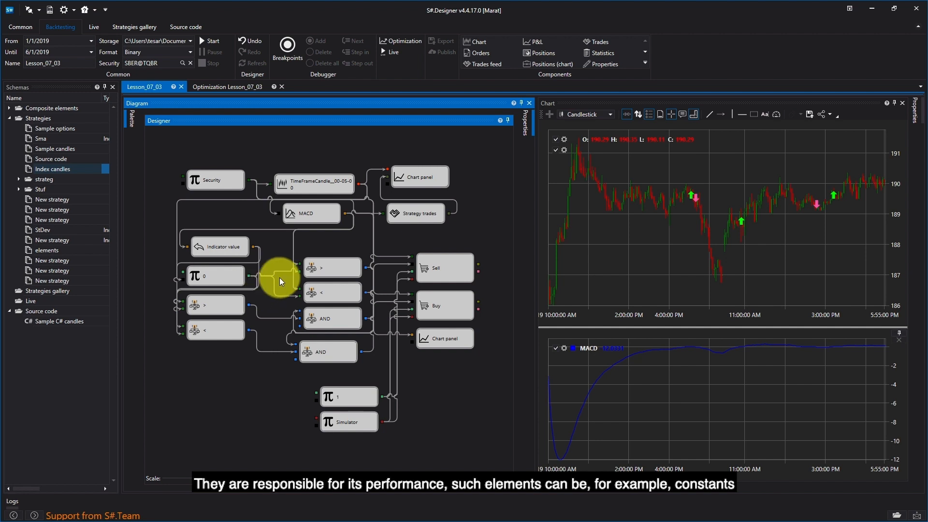
{"action": "left_click", "coordinate": [244, 87]}
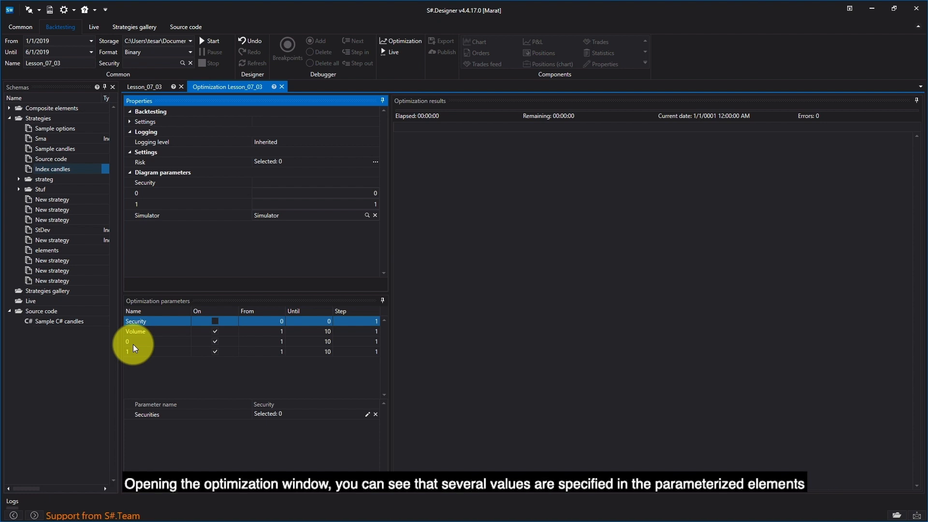
{"action": "left_click", "coordinate": [216, 342]}
{"action": "left_click", "coordinate": [216, 342]}
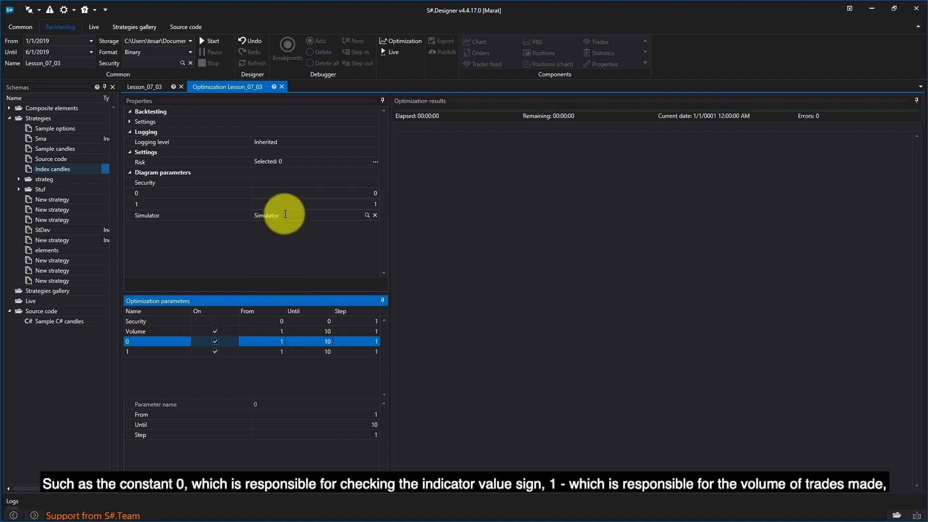
Exclude the constant 0 variable element from the strategy's parameters in its properties
{"action": "left_click", "coordinate": [162, 87]}
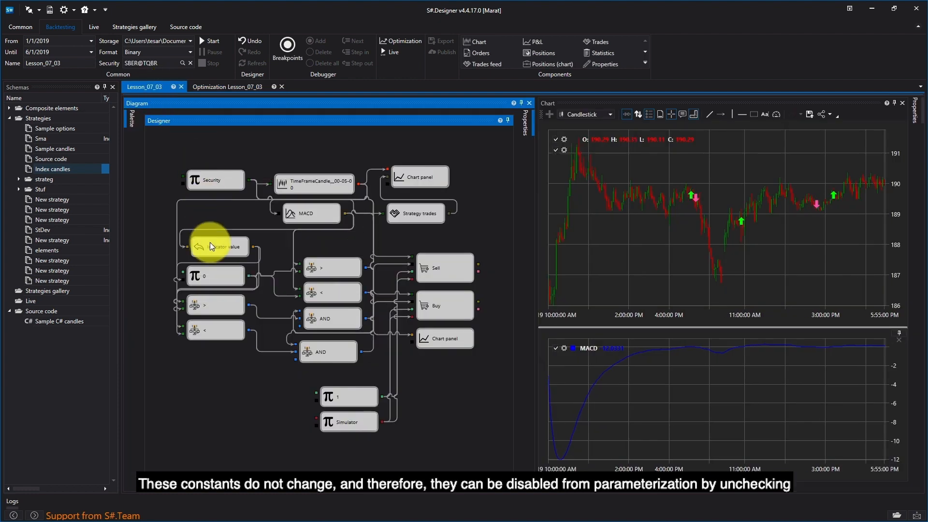
{"action": "left_click", "coordinate": [213, 279]}
{"action": "right_click", "coordinate": [213, 278]}
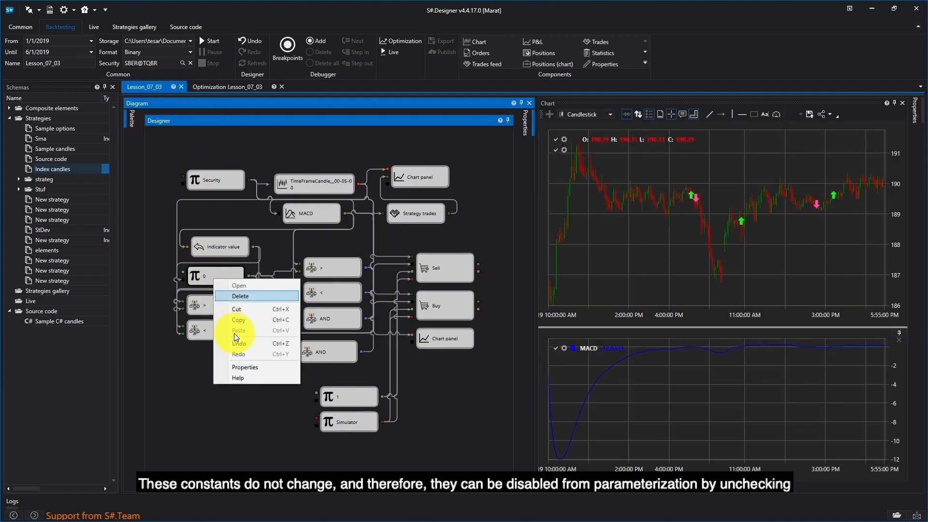
{"action": "left_click", "coordinate": [236, 366]}
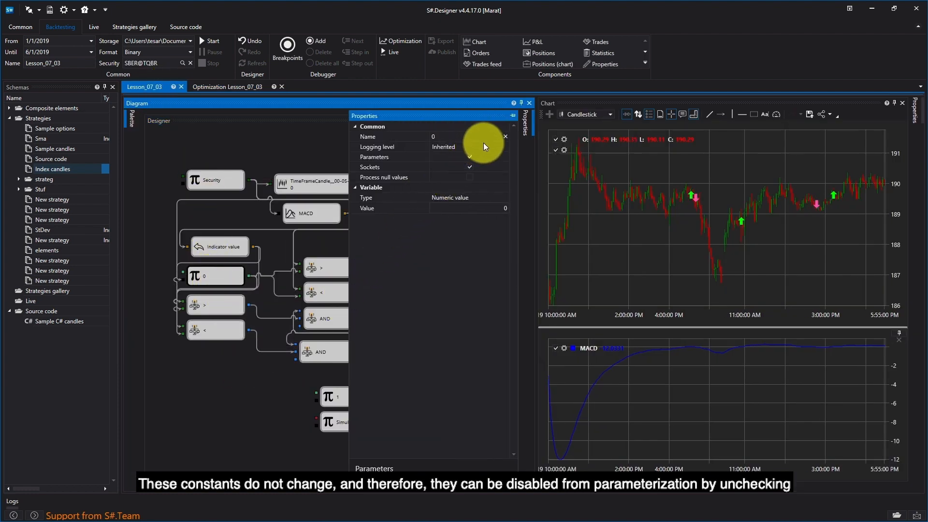
{"action": "left_click", "coordinate": [469, 157]}
{"action": "left_click", "coordinate": [333, 148]}
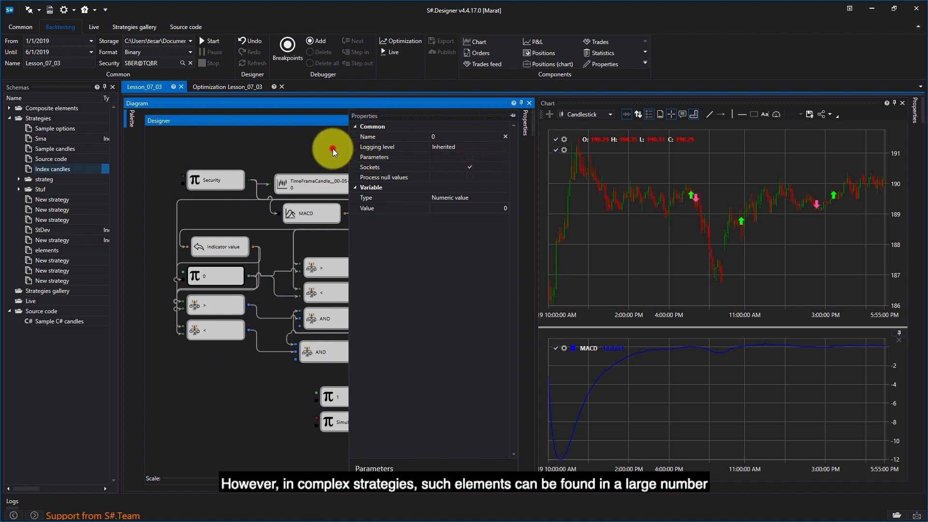
Close and reopen the Lesson_07_03 optimization to reload its parameter list without the constant 0
{"action": "left_click", "coordinate": [252, 88]}
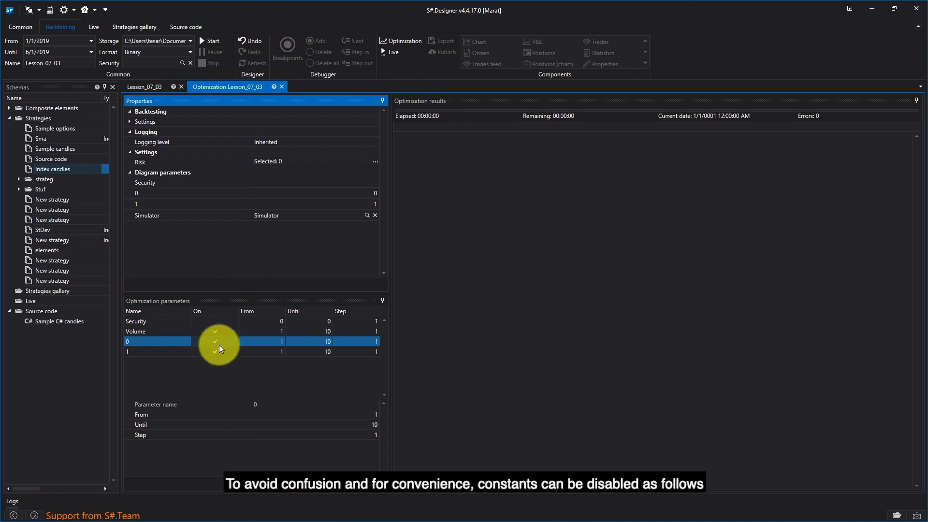
{"action": "left_click", "coordinate": [282, 87]}
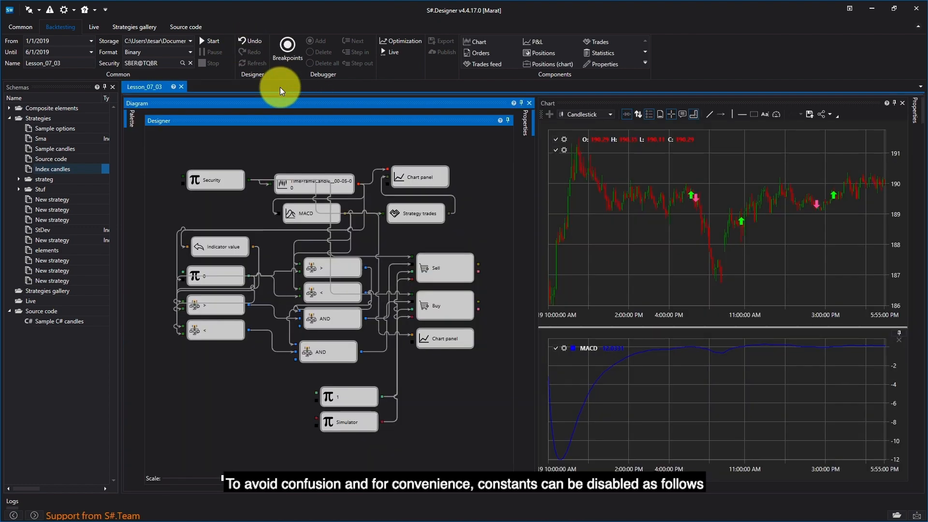
{"action": "left_click", "coordinate": [409, 46]}
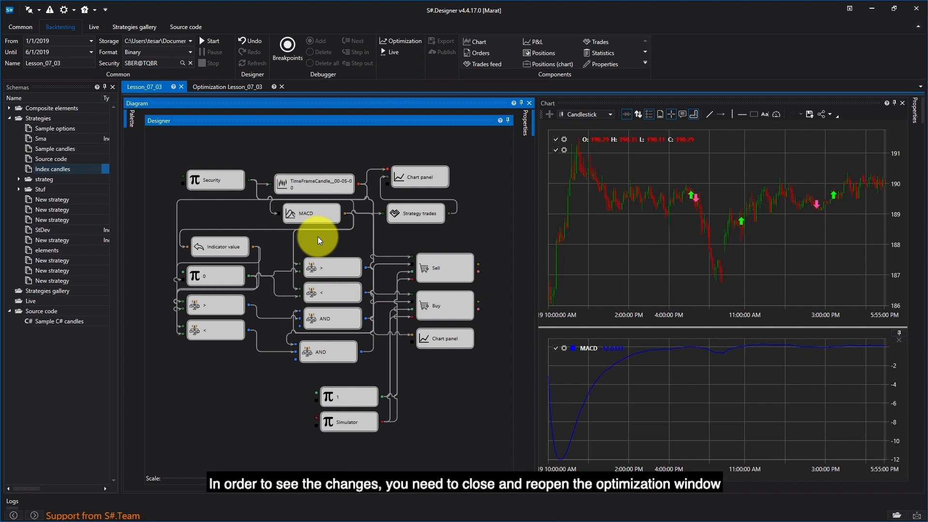
{"action": "left_click", "coordinate": [240, 89]}
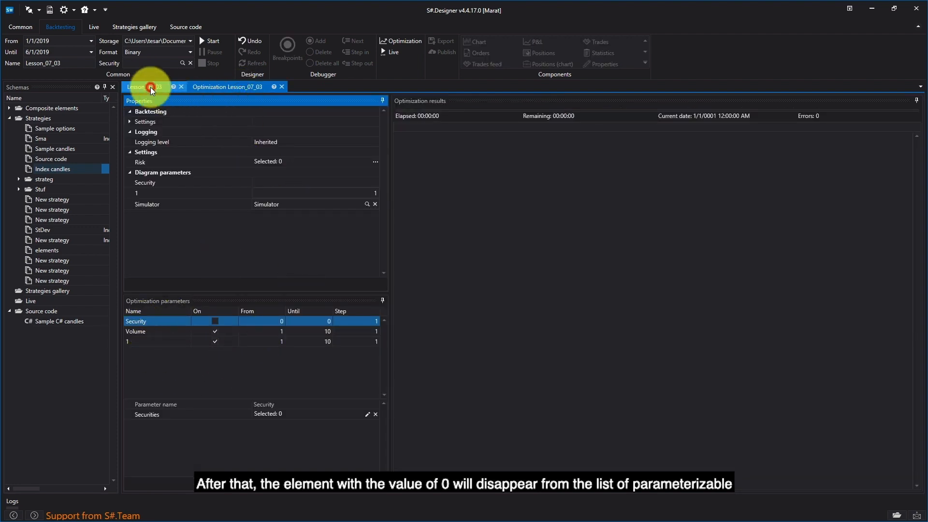
Enable the Parameters option in the properties of the MACD indicator element
{"action": "left_click", "coordinate": [150, 87]}
{"action": "right_click", "coordinate": [291, 211]}
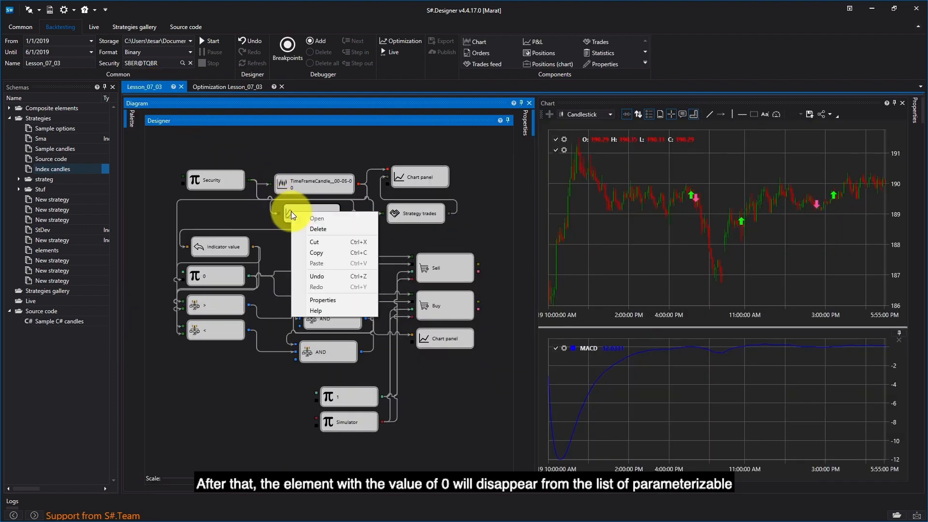
{"action": "left_click", "coordinate": [319, 300]}
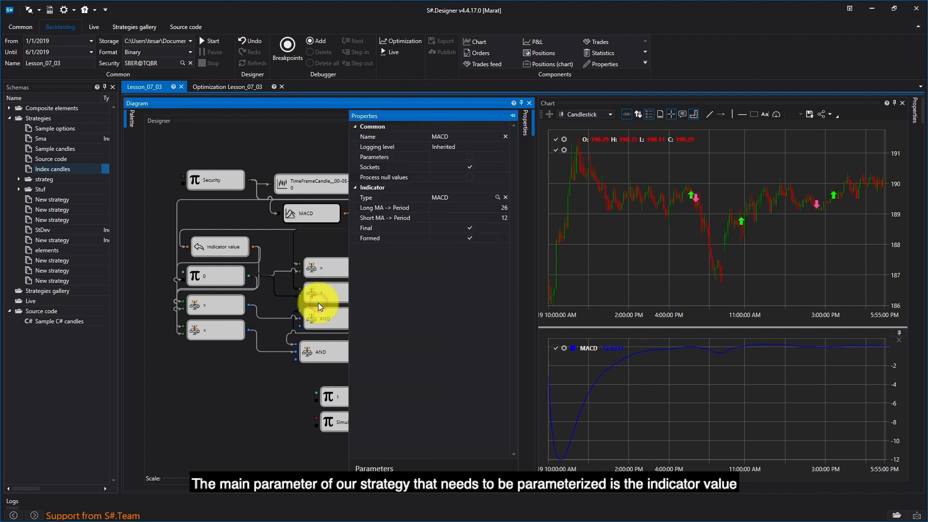
{"action": "left_click", "coordinate": [470, 157]}
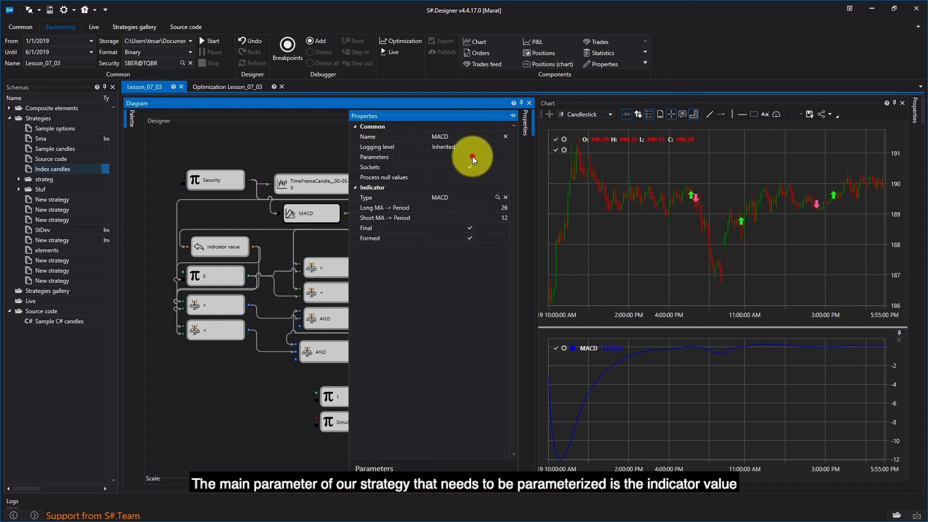
Close and reopen the strategy's optimization so that it loads the MACD period parameters
{"action": "left_click", "coordinate": [248, 87]}
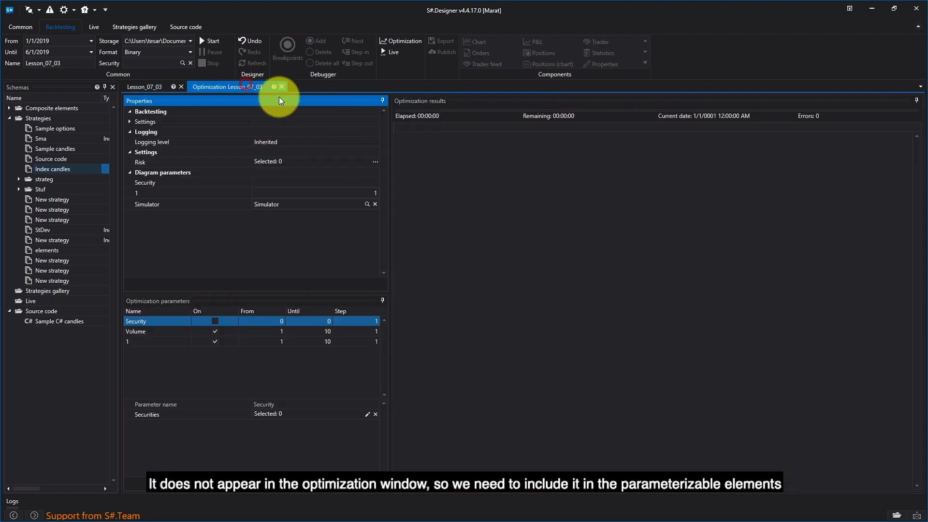
{"action": "left_click", "coordinate": [283, 86]}
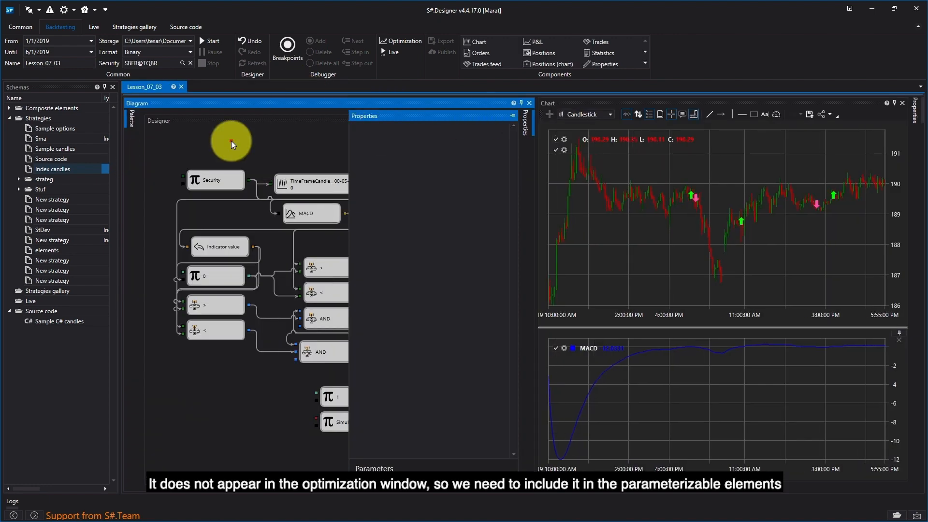
{"action": "left_click", "coordinate": [407, 43]}
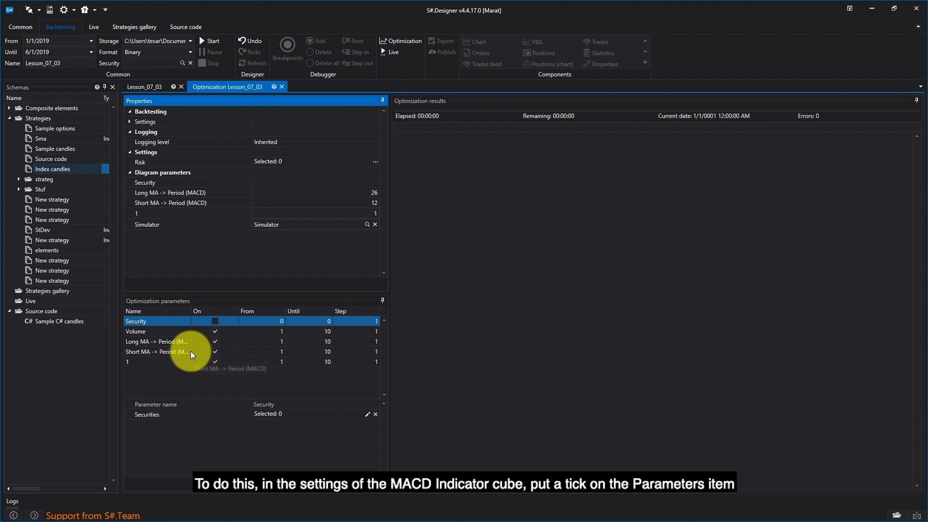
Turn off optimization for constant 1, Volume and the Short MA -> Period (MACD) parameter
{"action": "left_click", "coordinate": [151, 341]}
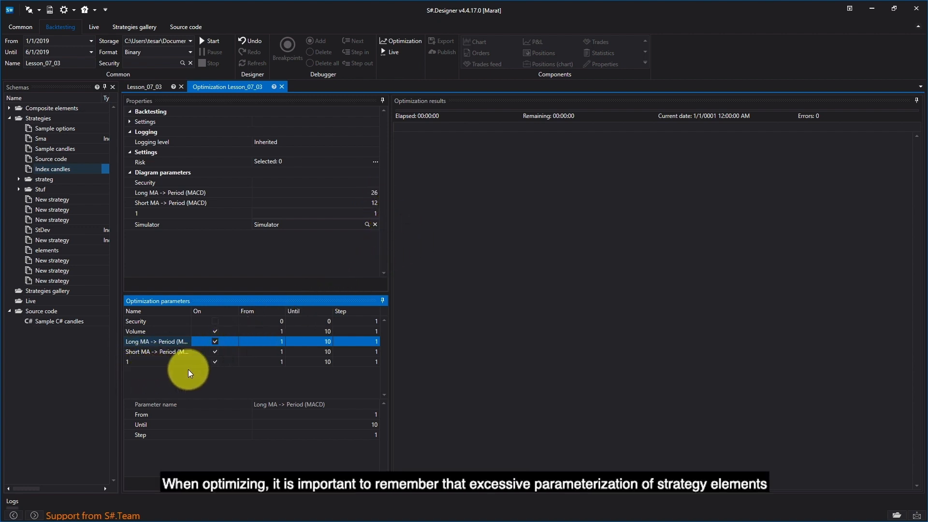
{"action": "left_click", "coordinate": [216, 363]}
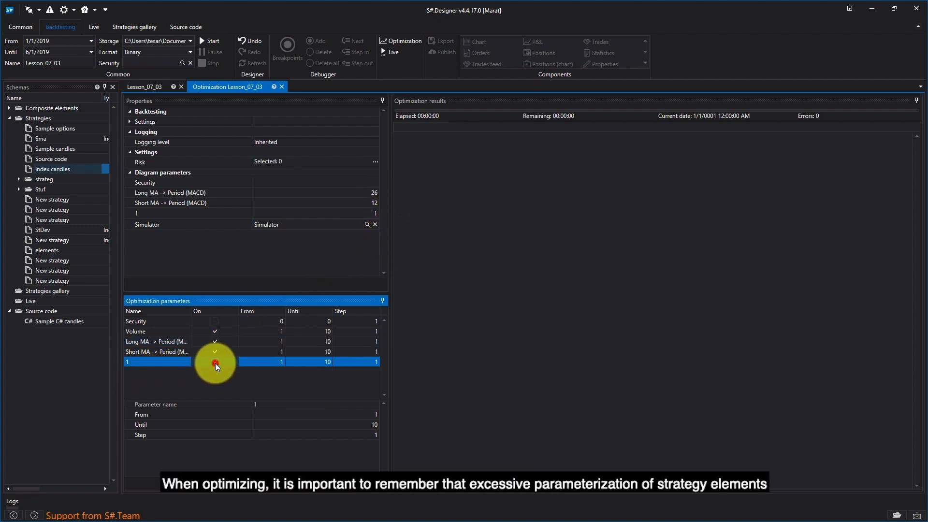
{"action": "left_click", "coordinate": [216, 332]}
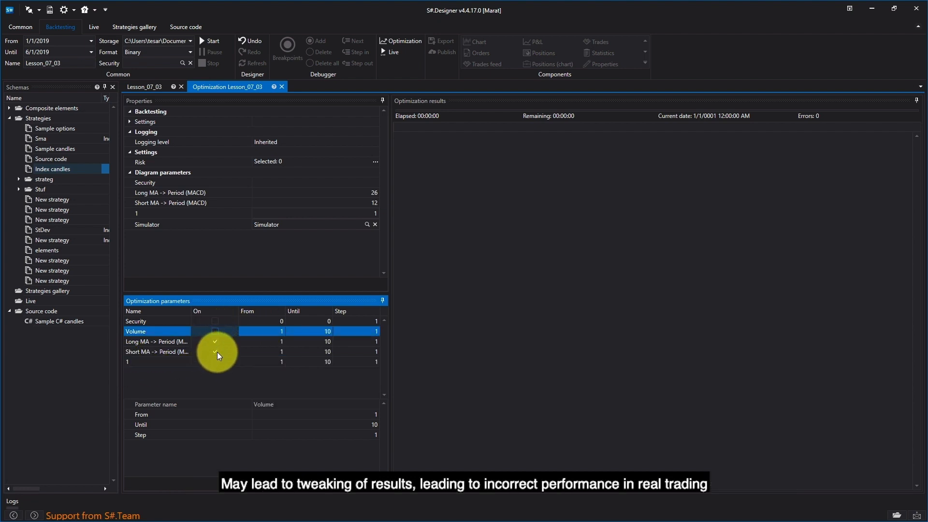
{"action": "left_click", "coordinate": [216, 352]}
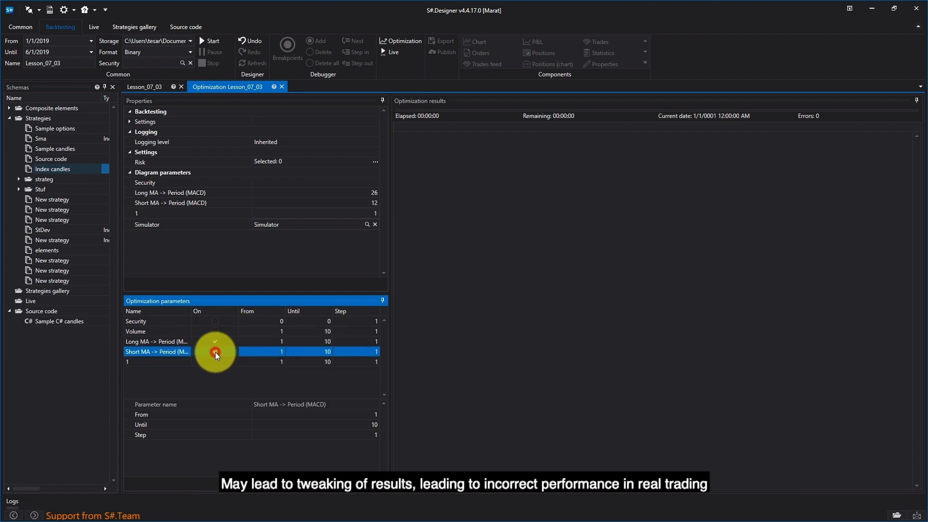
Set the Long MA -> Period (MACD) optimization range from 20 until 30
{"action": "left_click", "coordinate": [134, 340]}
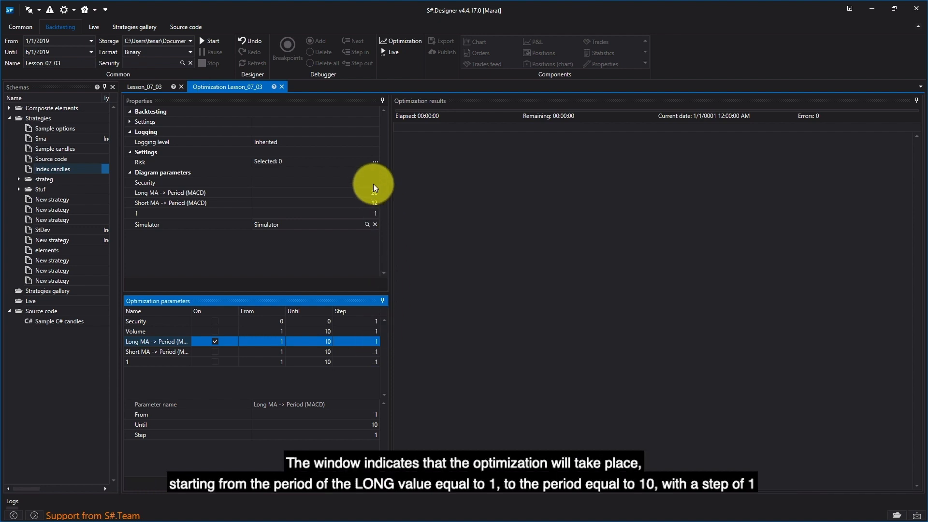
{"action": "left_click", "coordinate": [373, 416]}
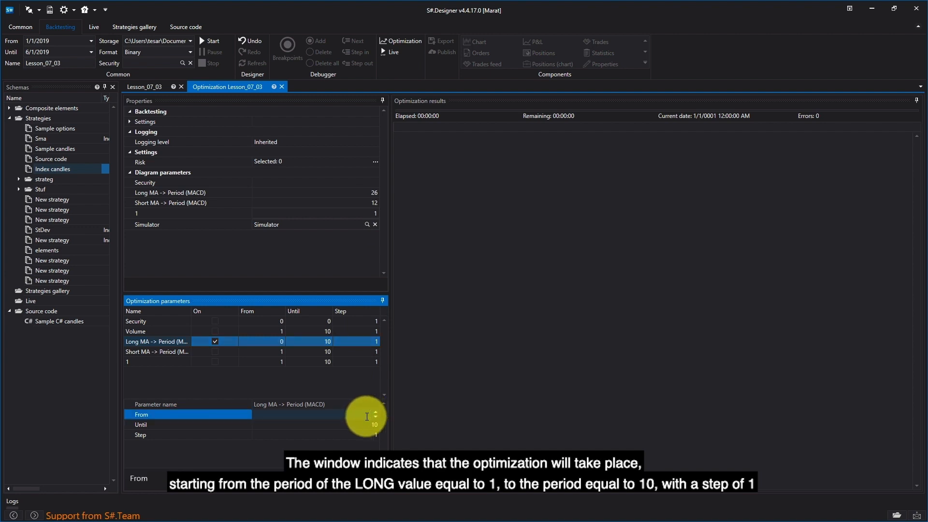
{"action": "type", "text": "20"}
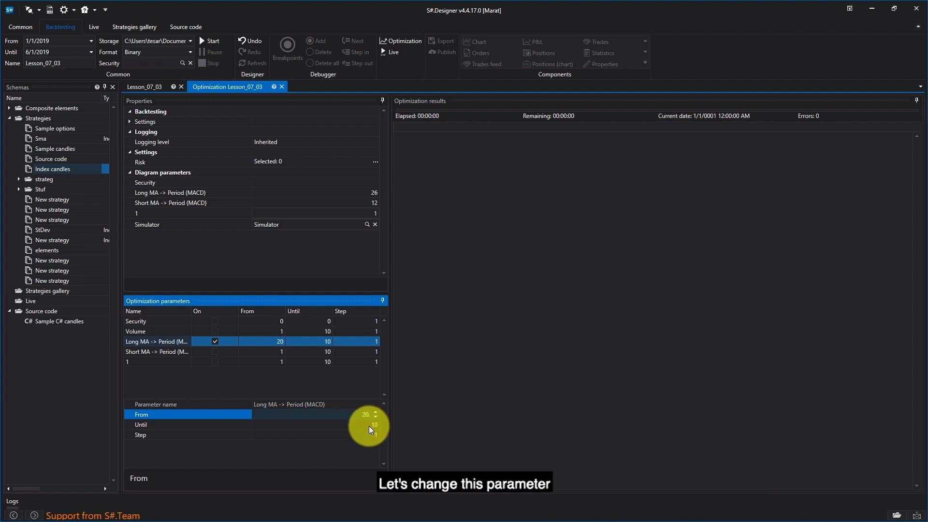
{"action": "left_click", "coordinate": [373, 426]}
{"action": "type", "text": "30."}
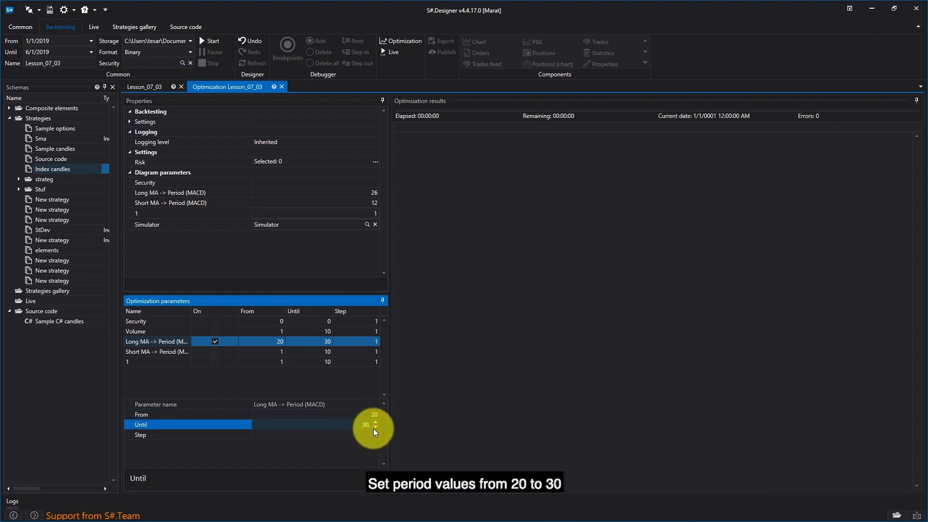
Choose SBER@TQBR as the security for the Lesson_07_03 optimization and start the run
{"action": "left_click", "coordinate": [368, 456]}
{"action": "left_click", "coordinate": [340, 251]}
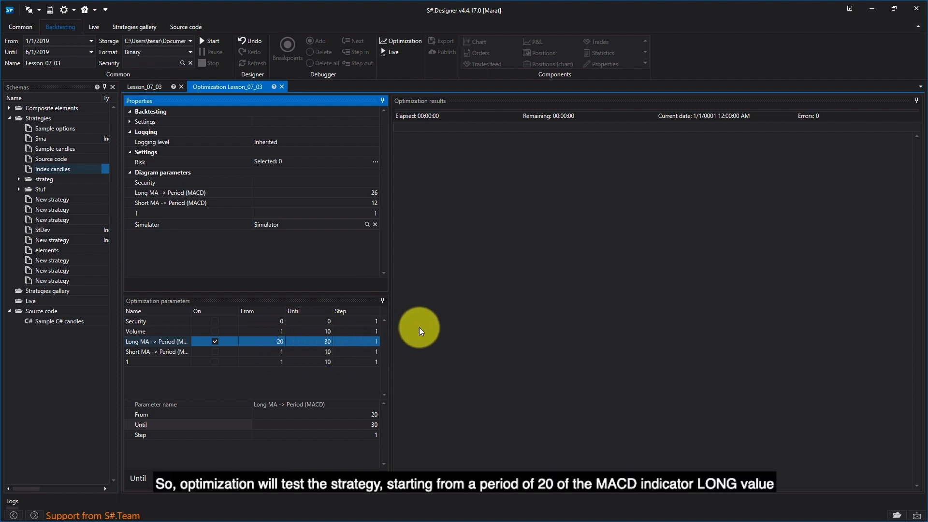
{"action": "left_click", "coordinate": [182, 63]}
{"action": "type", "text": "sber@"}
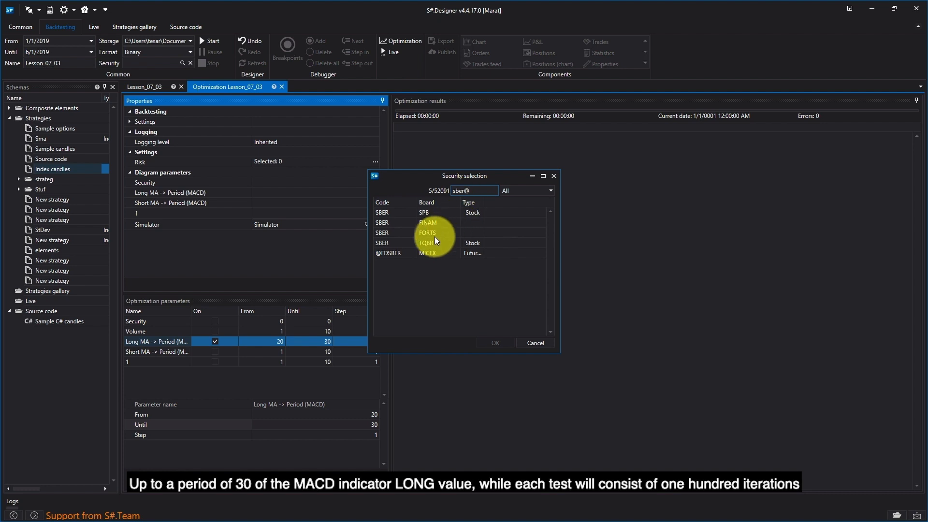
{"action": "double_click", "coordinate": [429, 244]}
{"action": "left_click", "coordinate": [468, 231]}
{"action": "left_click", "coordinate": [212, 42]}
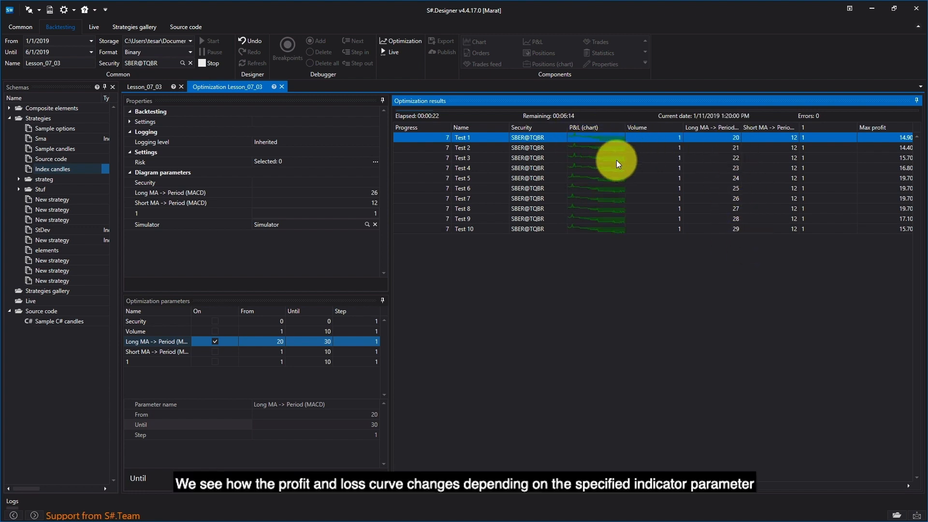
Review the profit, drawdown and trade columns across the optimization results table
{"action": "left_click_drag", "start_coordinate": [524, 486], "coordinate": [654, 486]}
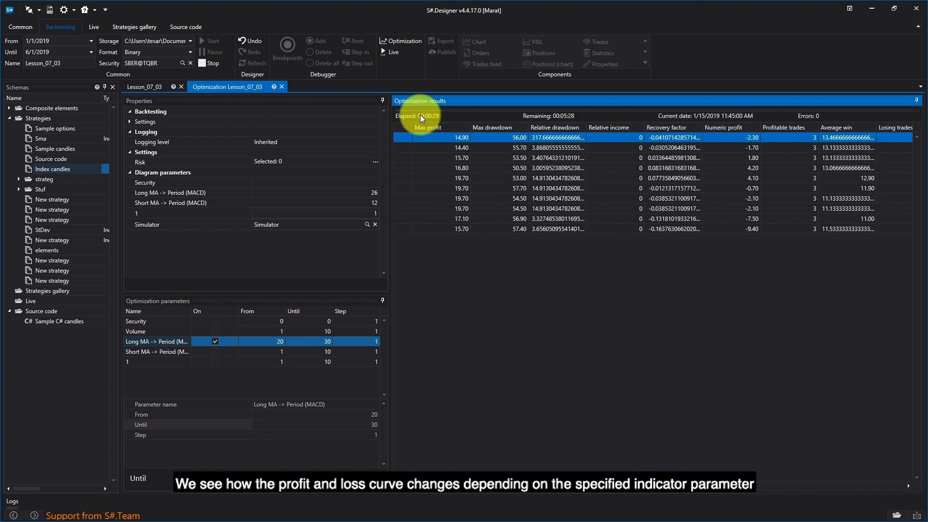
{"action": "left_click_drag", "start_coordinate": [687, 487], "coordinate": [727, 489]}
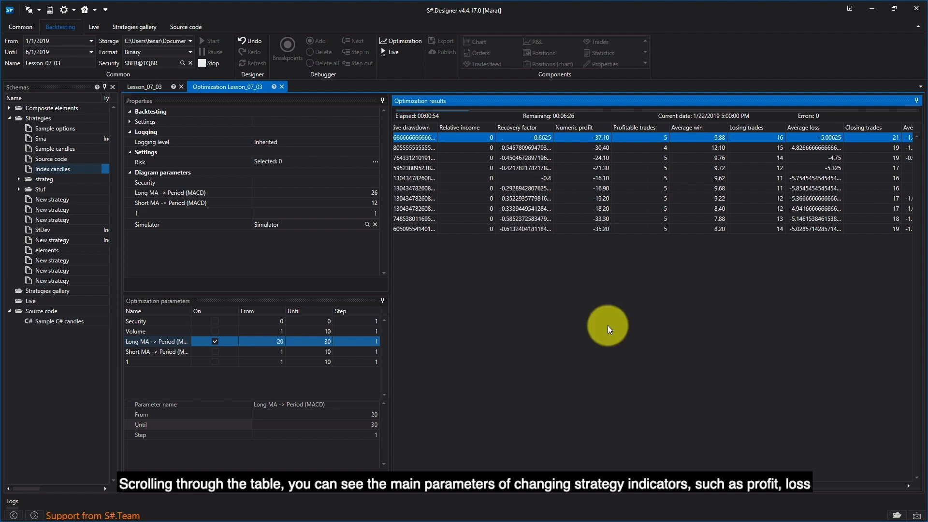
{"action": "left_click_drag", "start_coordinate": [680, 492], "coordinate": [466, 460]}
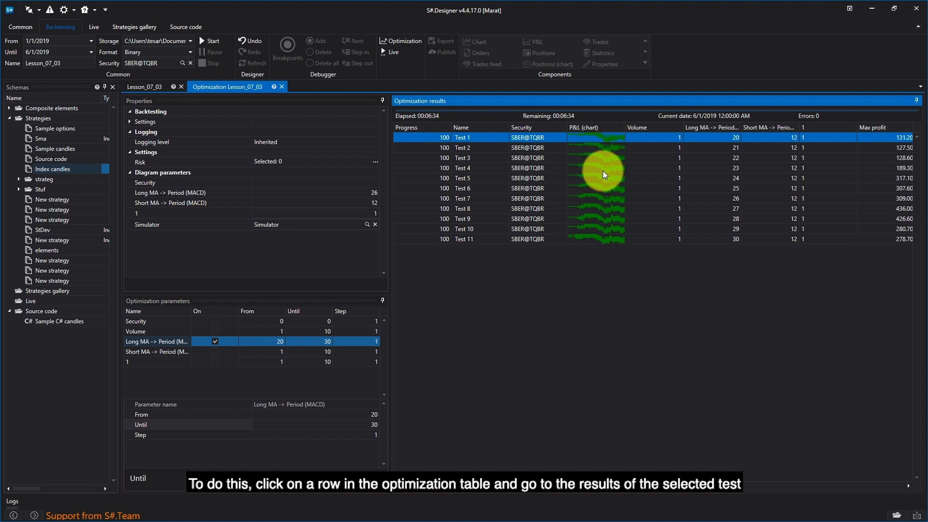
Open the strategy result of Test 1 and enlarge the MACD pane below its price chart
{"action": "left_click", "coordinate": [609, 141]}
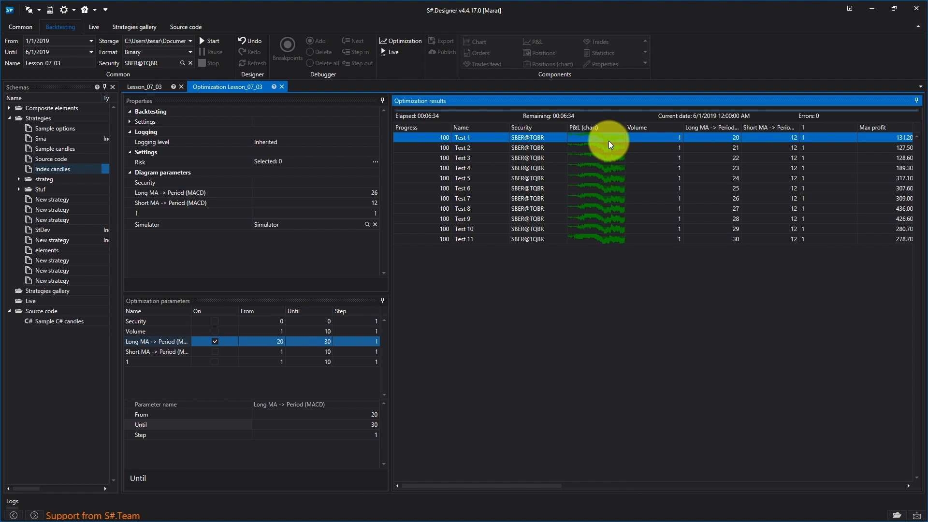
{"action": "double_click", "coordinate": [609, 141]}
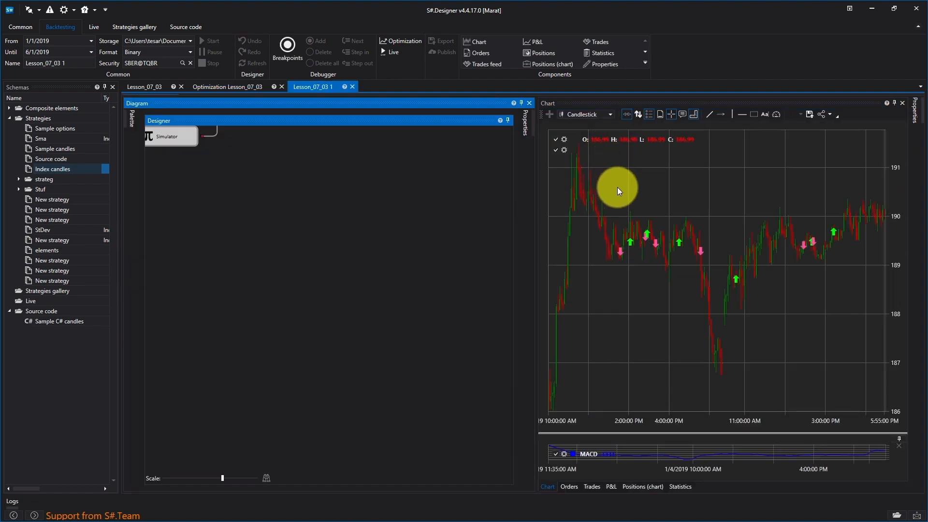
{"action": "left_click_drag", "start_coordinate": [626, 432], "coordinate": [625, 389]}
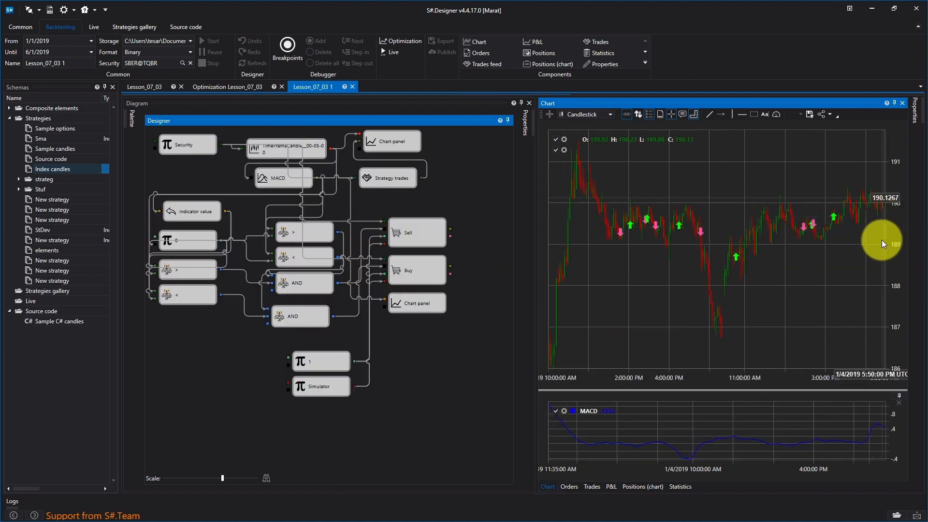
Examine the trades, the profit and loss chart and the statistics of the Test 1 result
{"action": "left_click", "coordinate": [587, 488]}
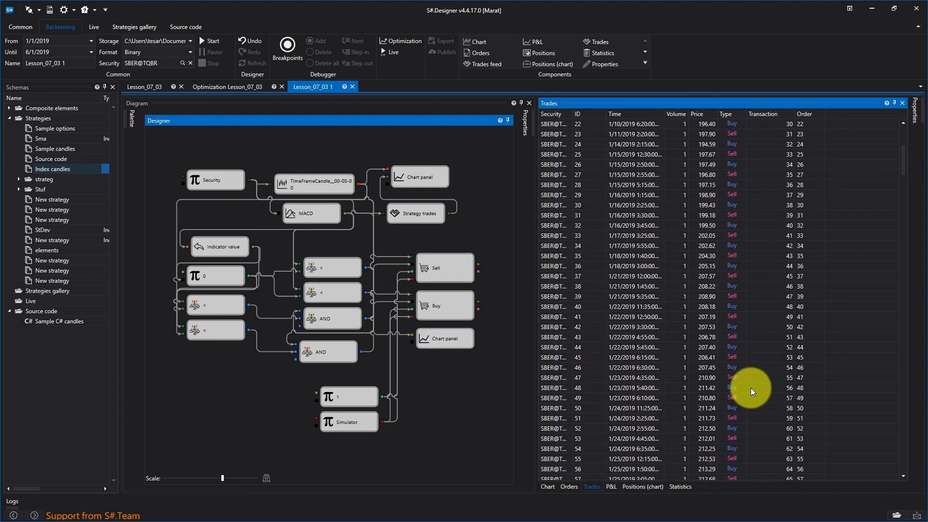
{"action": "left_click", "coordinate": [612, 487]}
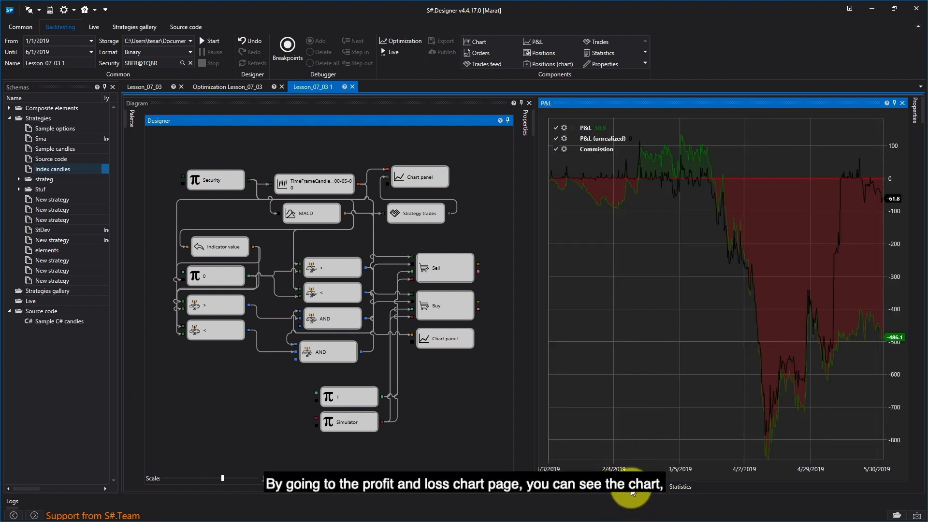
{"action": "left_click", "coordinate": [676, 486]}
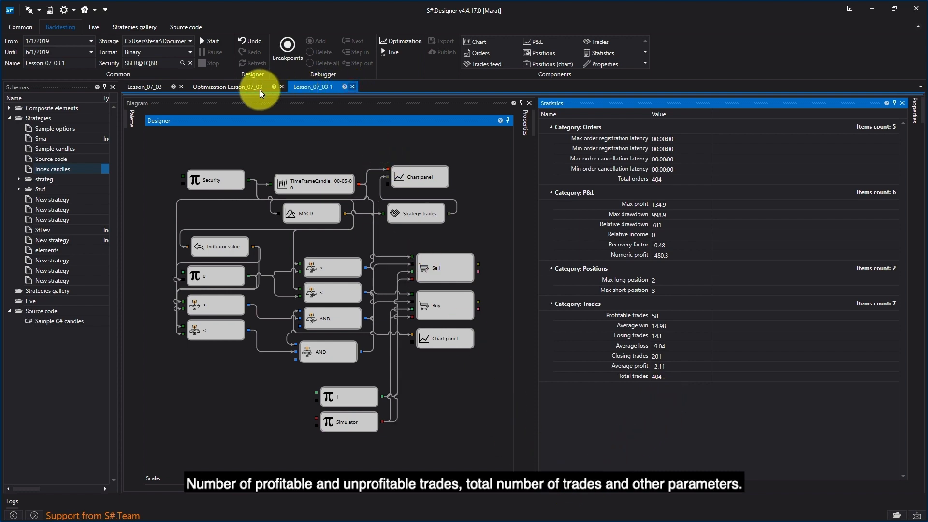
Return to the Lesson_07_03 optimization and turn on the Security parameter alongside the long MACD period
{"action": "left_click", "coordinate": [242, 86]}
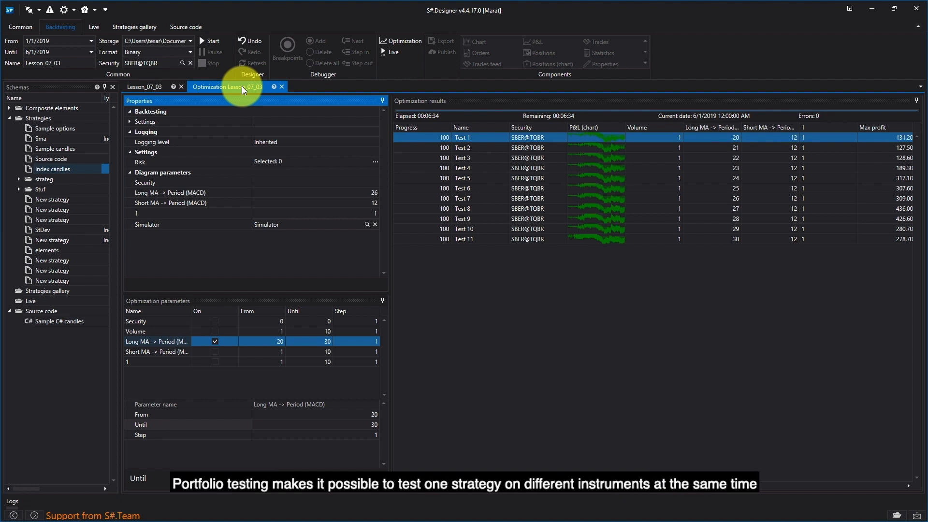
{"action": "left_click", "coordinate": [214, 342]}
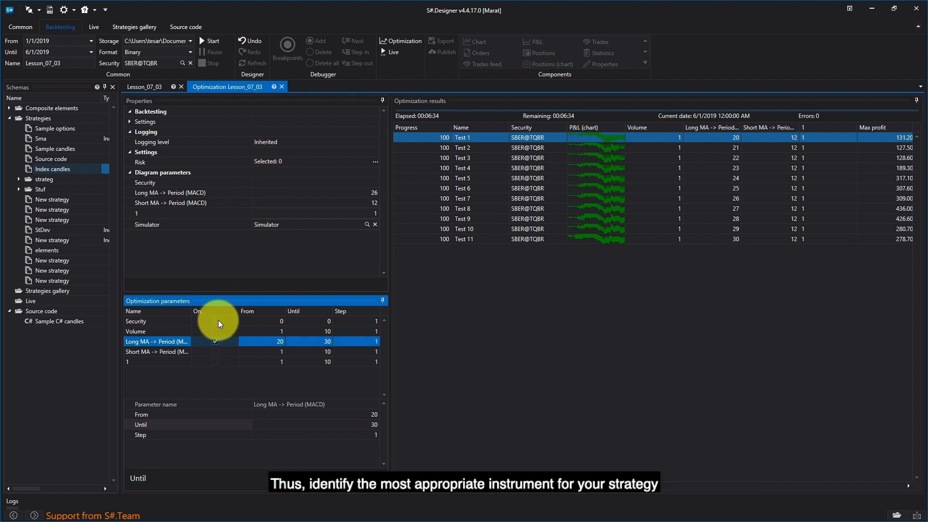
{"action": "left_click", "coordinate": [216, 321]}
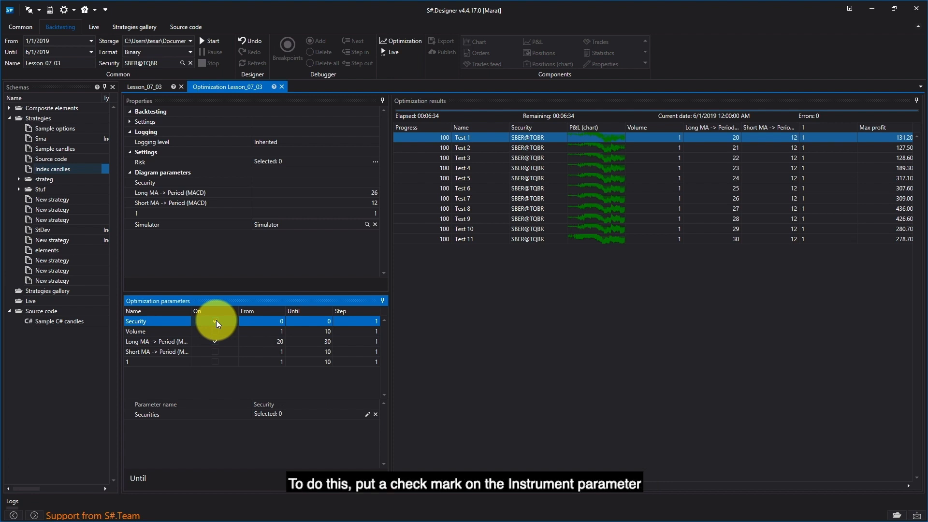
Add SBER and GAZP from the TQBR board as the Security parameter's securities and run the optimization
{"action": "left_click", "coordinate": [367, 415]}
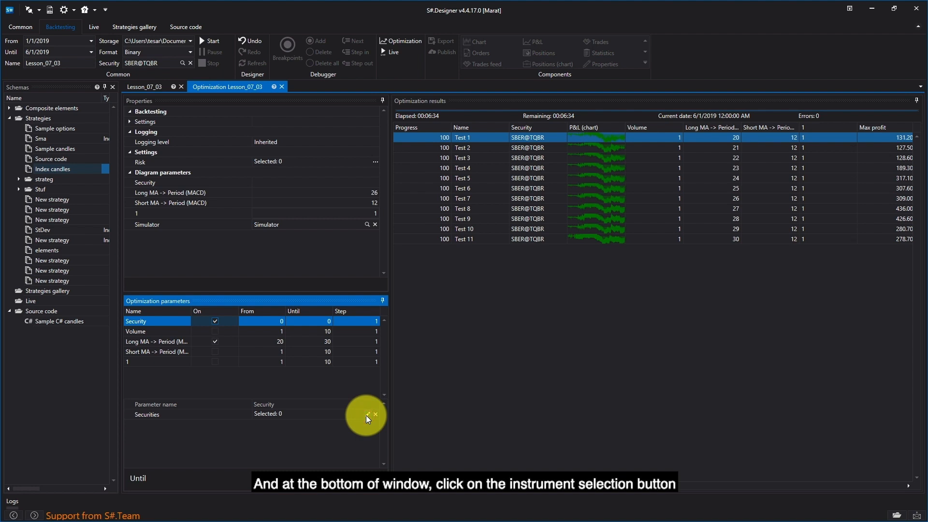
{"action": "type", "text": "sber"}
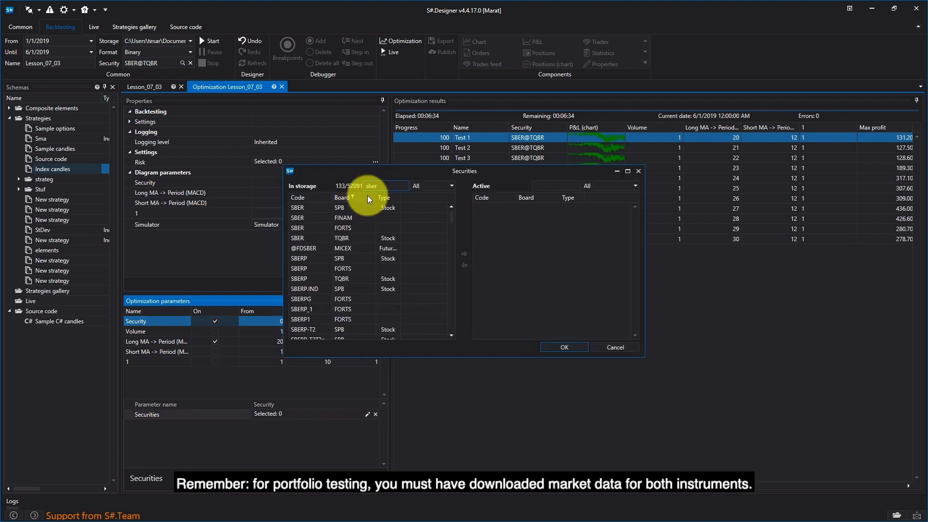
{"action": "type", "text": "@"}
{"action": "left_click", "coordinate": [355, 238]}
{"action": "key", "text": "BackSpace"}
{"action": "key", "text": "BackSpace"}
{"action": "key", "text": "BackSpace"}
{"action": "key", "text": "BackSpace"}
{"action": "key", "text": "BackSpace"}
{"action": "type", "text": "gaz"}
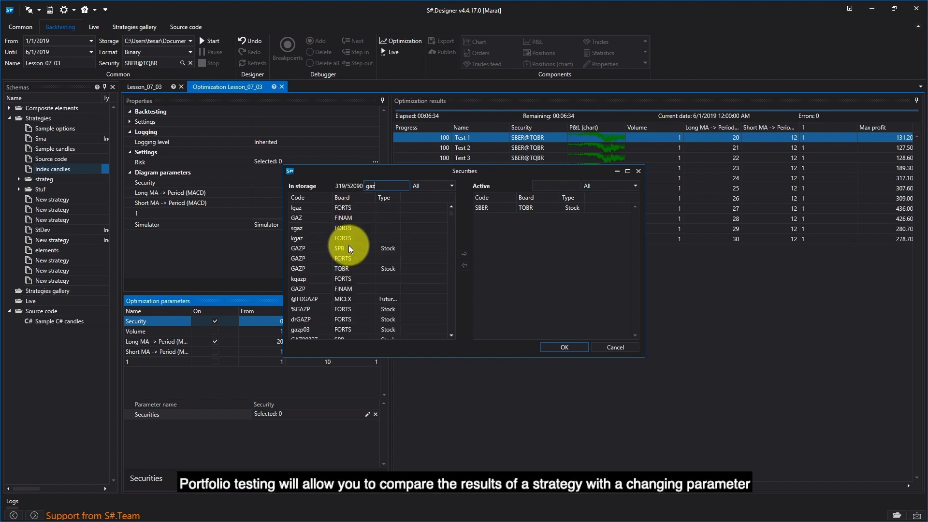
{"action": "double_click", "coordinate": [349, 267]}
{"action": "left_click", "coordinate": [566, 347]}
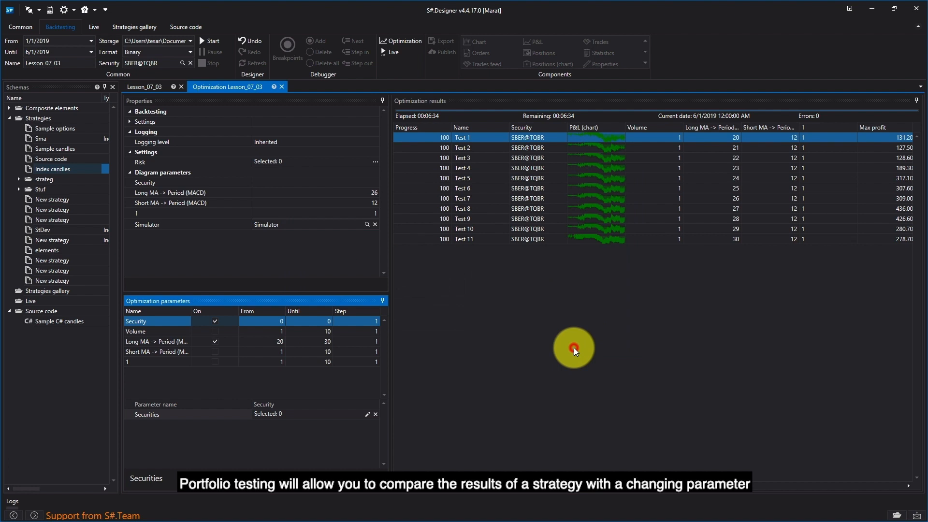
{"action": "left_click", "coordinate": [210, 40]}
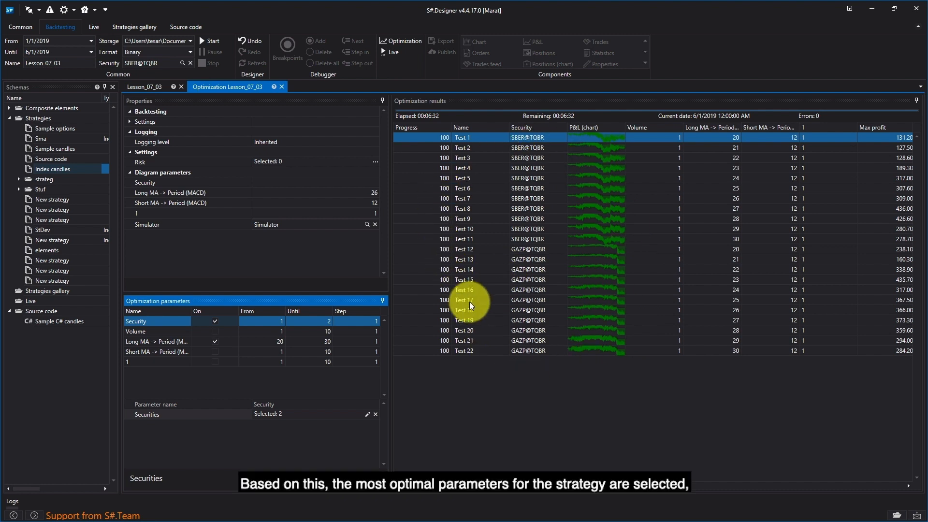
Open the results of Test 5 on SBER@TQBR and Test 21 on GAZP@TQBR to compare their statistics
{"action": "left_click", "coordinate": [537, 180]}
{"action": "double_click", "coordinate": [538, 181]}
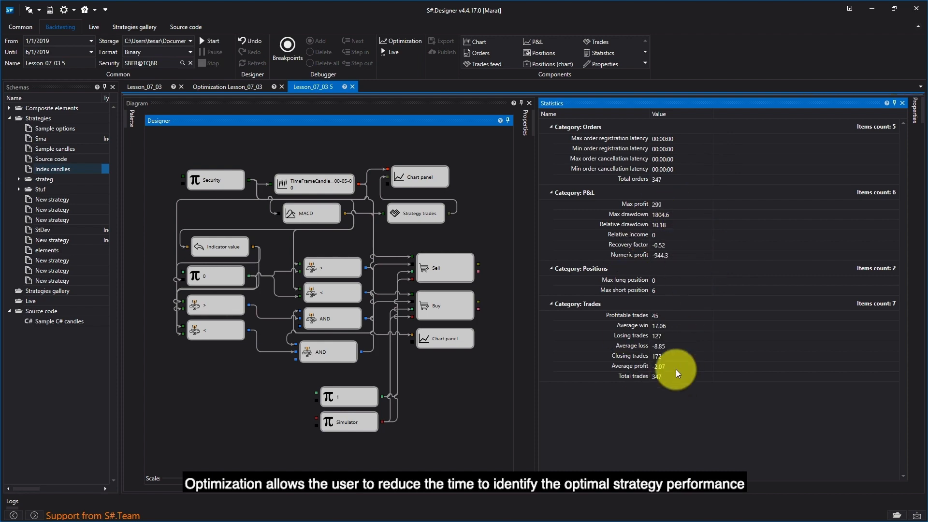
{"action": "left_click", "coordinate": [242, 87]}
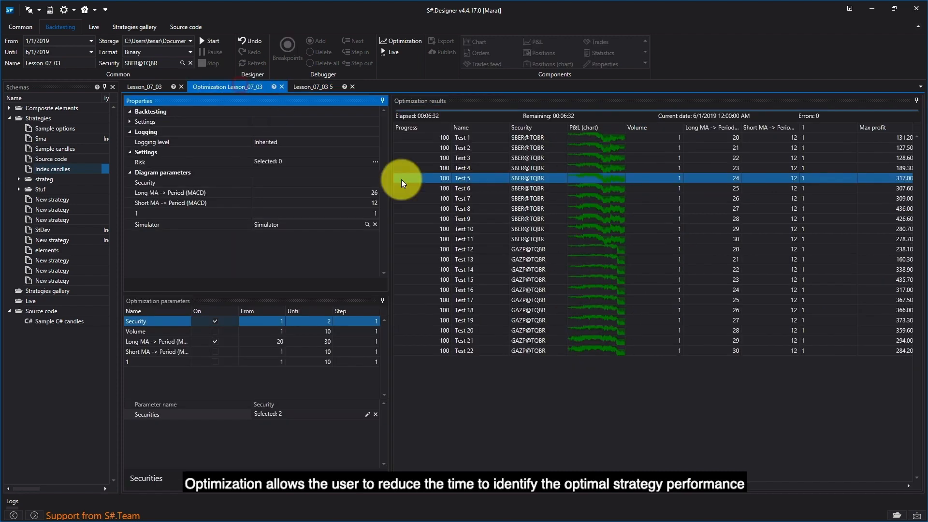
{"action": "double_click", "coordinate": [628, 340]}
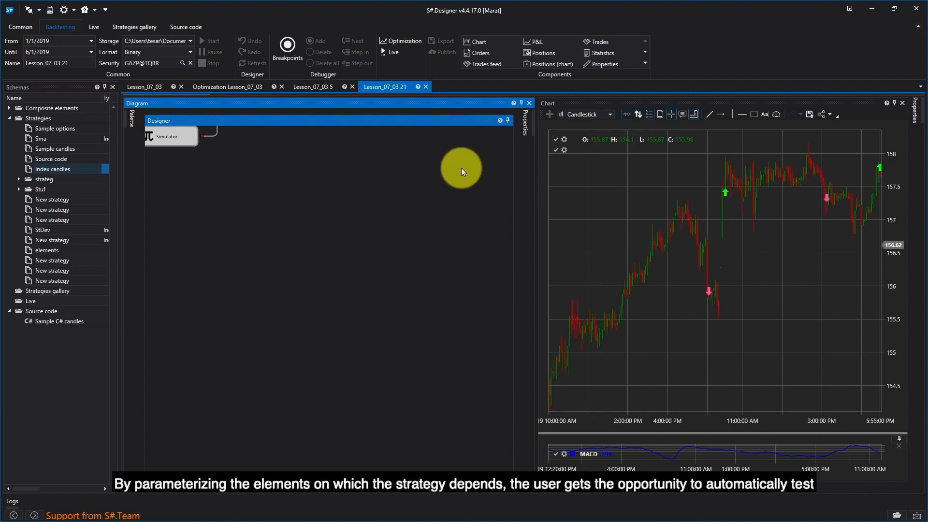
{"action": "left_click", "coordinate": [683, 489]}
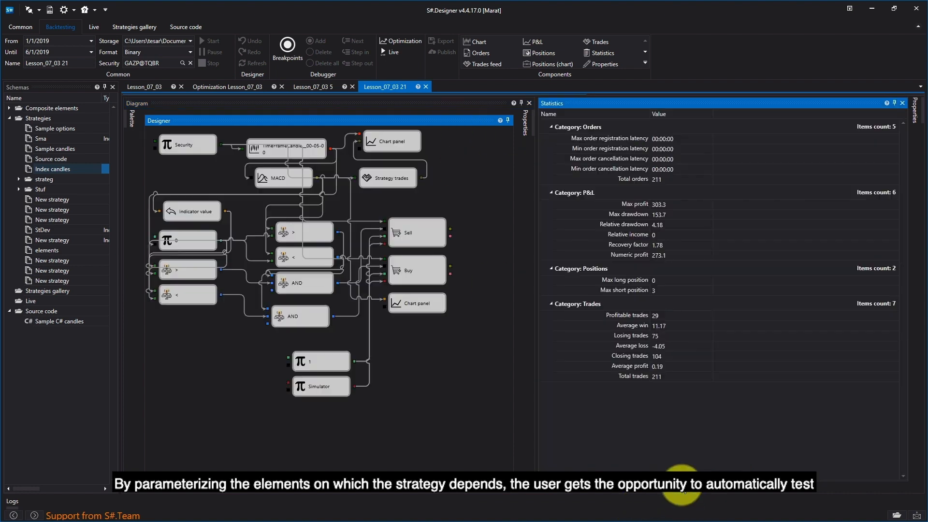